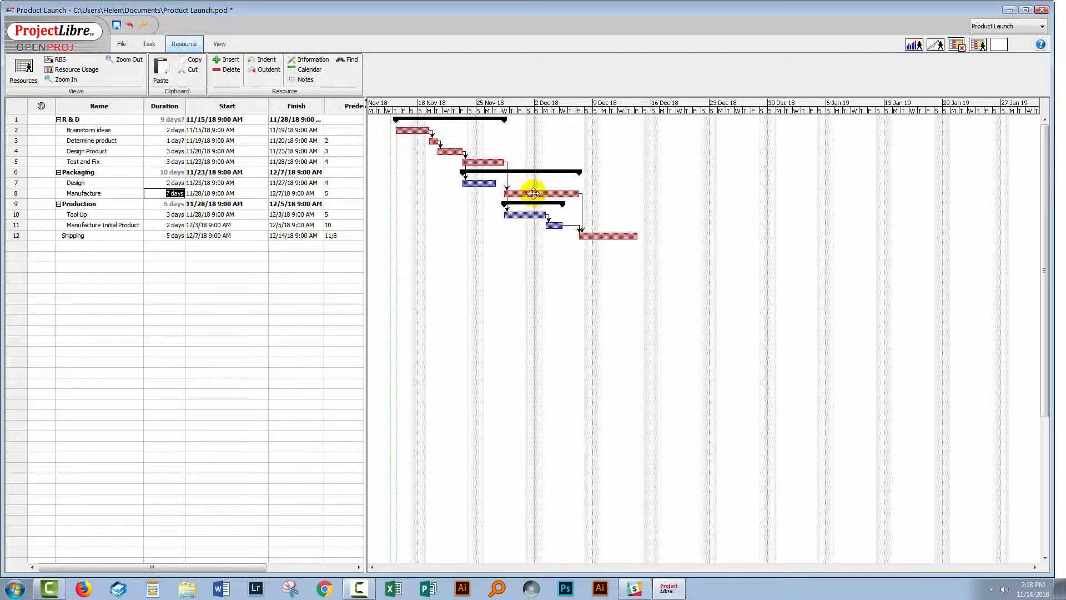
pyautogui.doubleClick(97, 193)
pyautogui.click(37, 195)
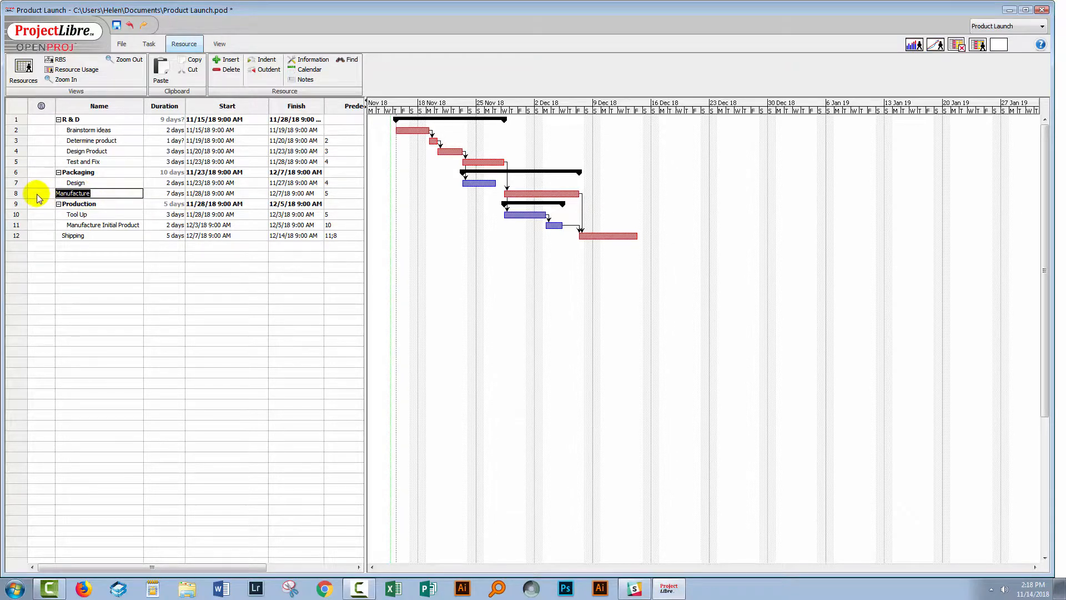
pyautogui.click(43, 199)
# Create a new base calendar named 7 Day in the project's working calendar settings.
pyautogui.click(121, 45)
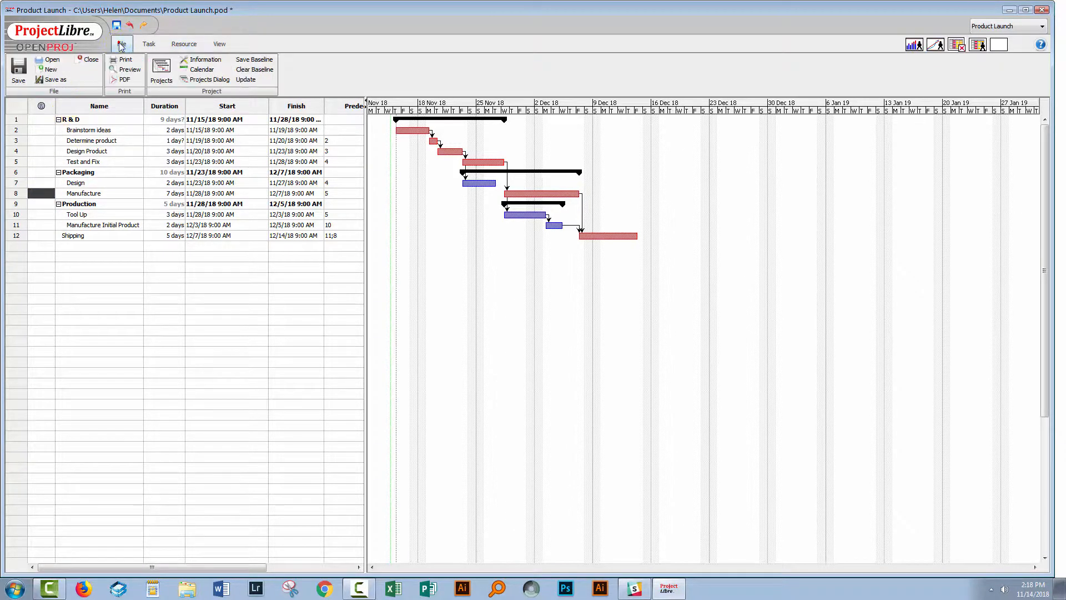
pyautogui.click(185, 70)
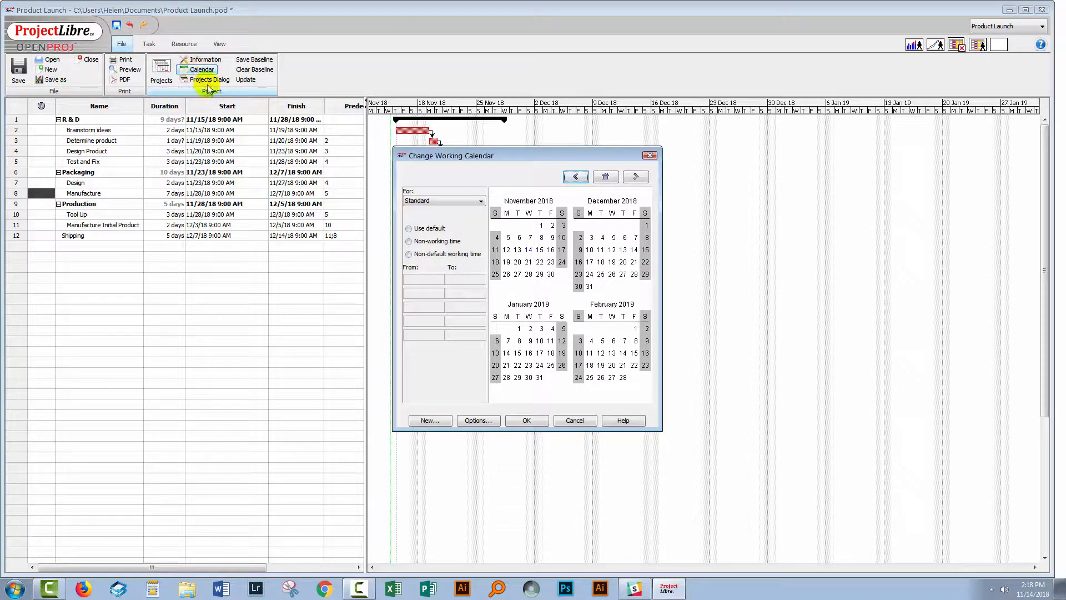
pyautogui.moveTo(425, 161); pyautogui.dragTo(323, 159)
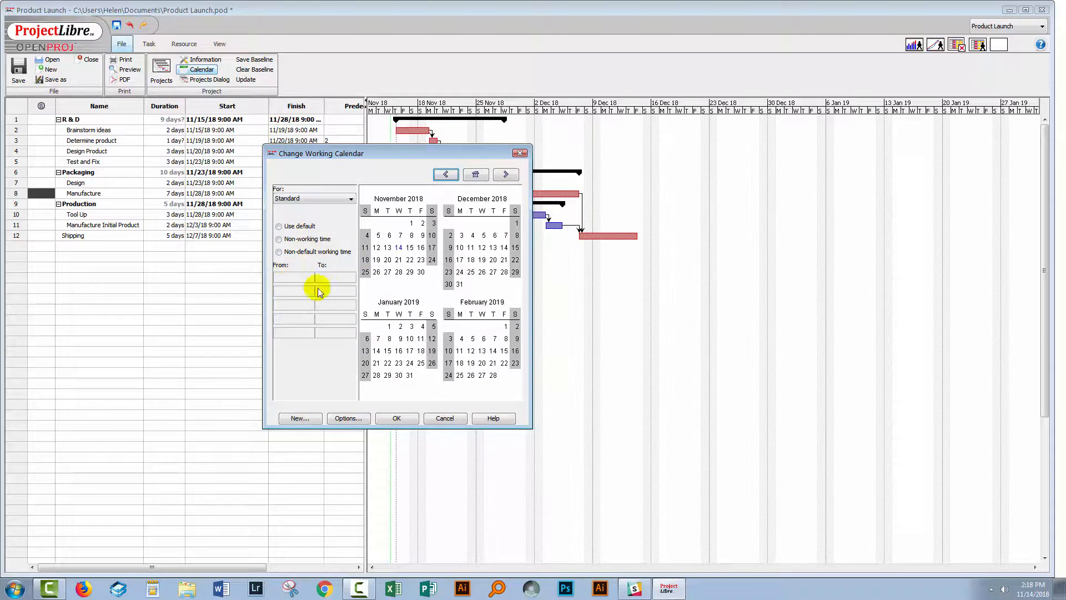
pyautogui.click(298, 419)
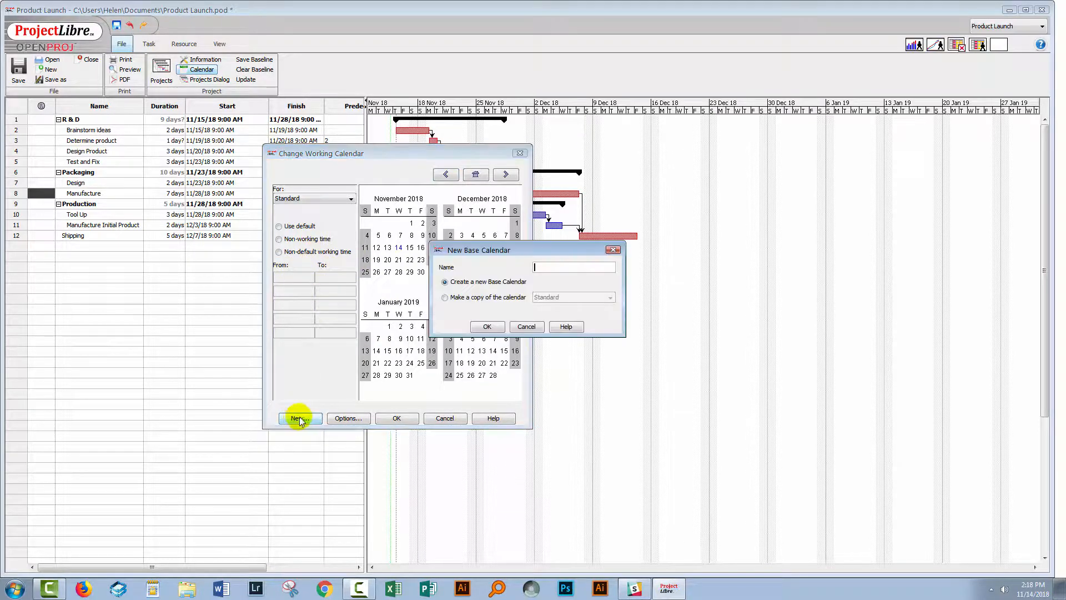
pyautogui.write('7 Day')
pyautogui.click(488, 326)
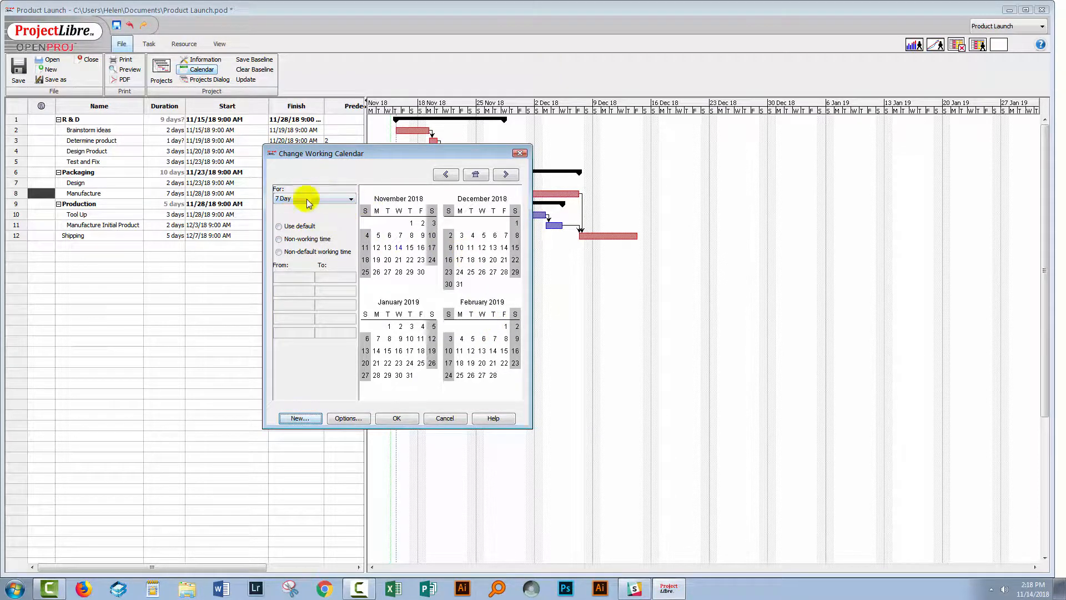
# Set all Sundays and Saturdays in the 7 Day calendar to non-default working time, 8:00 to 12:00 and 13:00 to 17:00, and save it.
pyautogui.moveTo(531, 426); pyautogui.dragTo(586, 445)
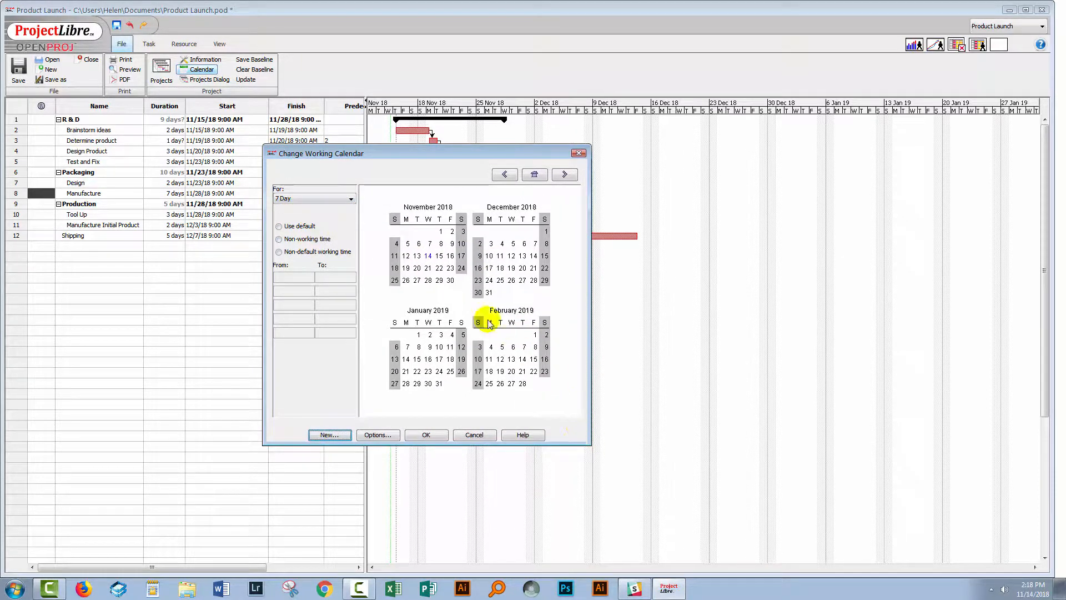
pyautogui.click(394, 219)
pyautogui.click(395, 220)
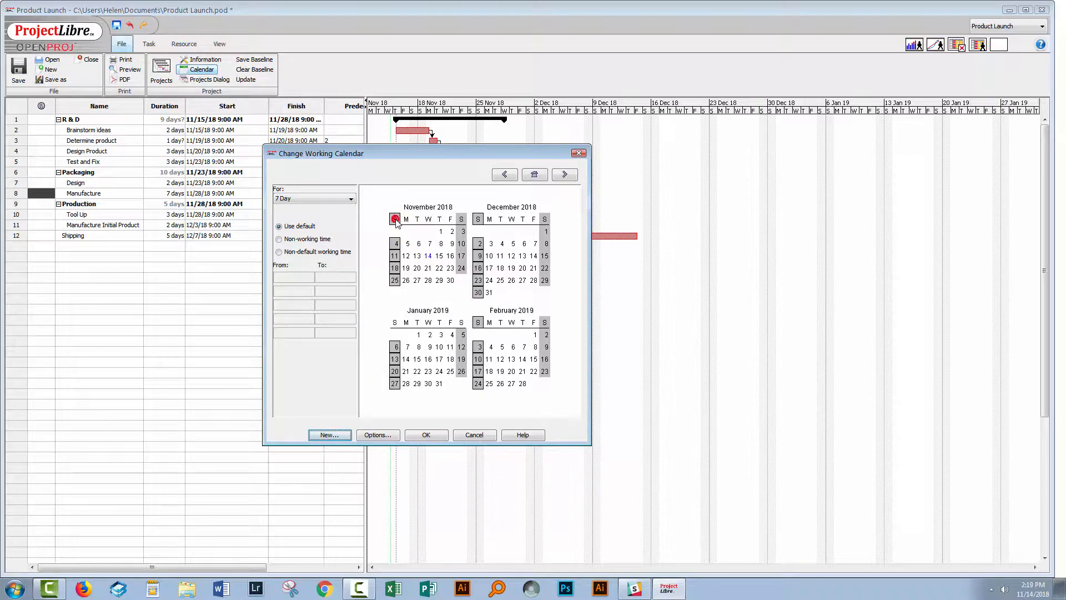
pyautogui.click(461, 220)
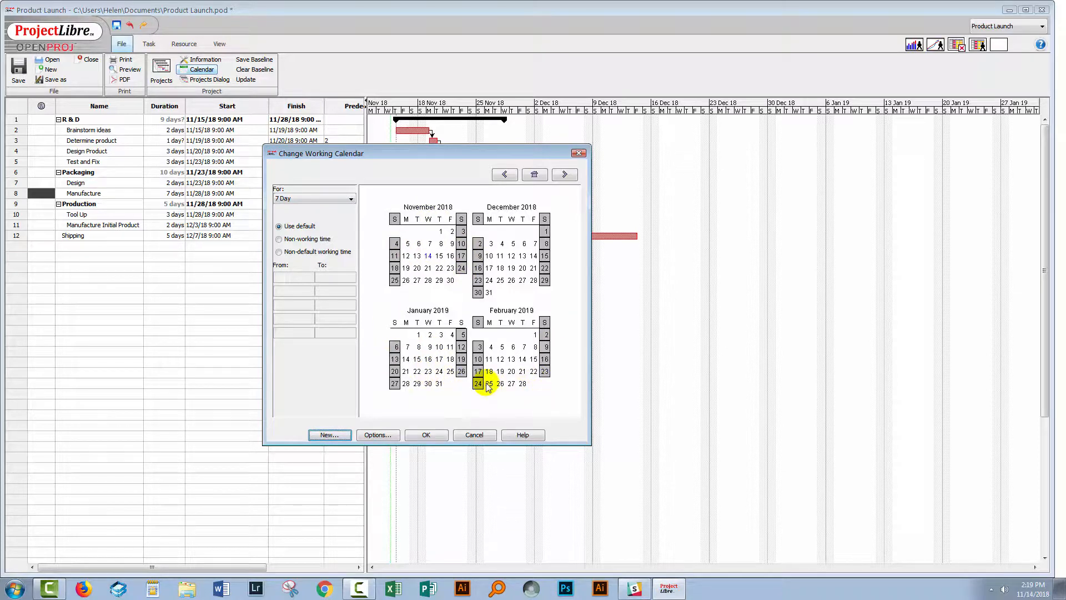
pyautogui.click(279, 252)
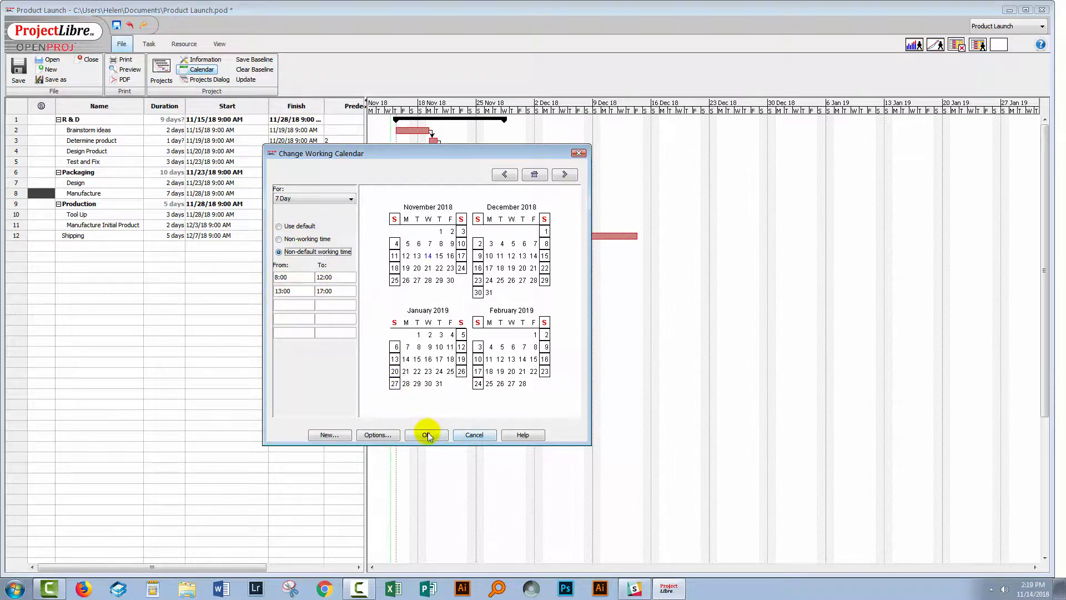
pyautogui.click(410, 245)
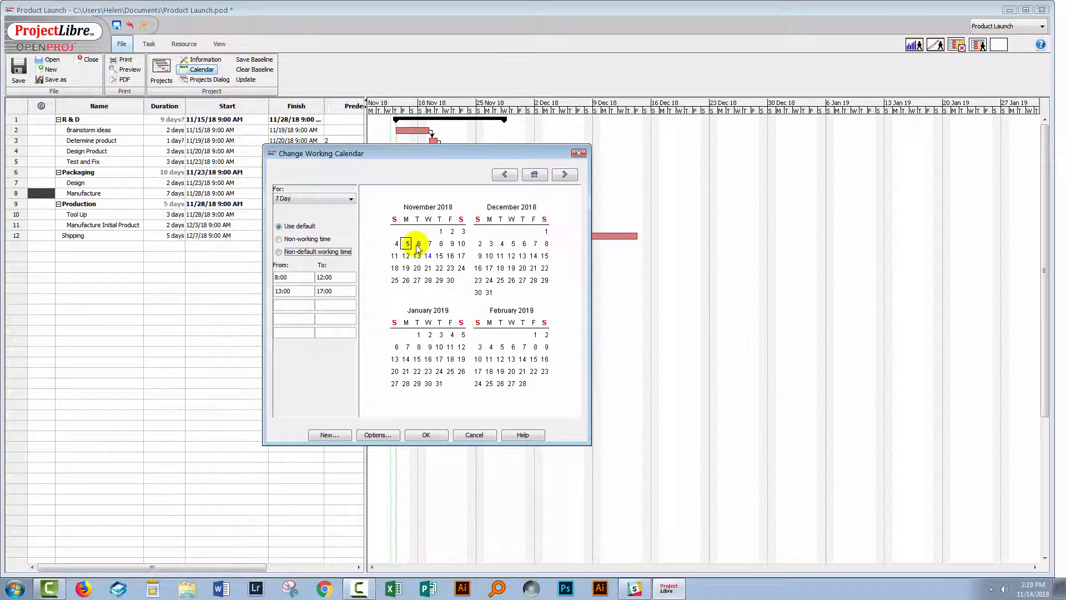
pyautogui.click(430, 244)
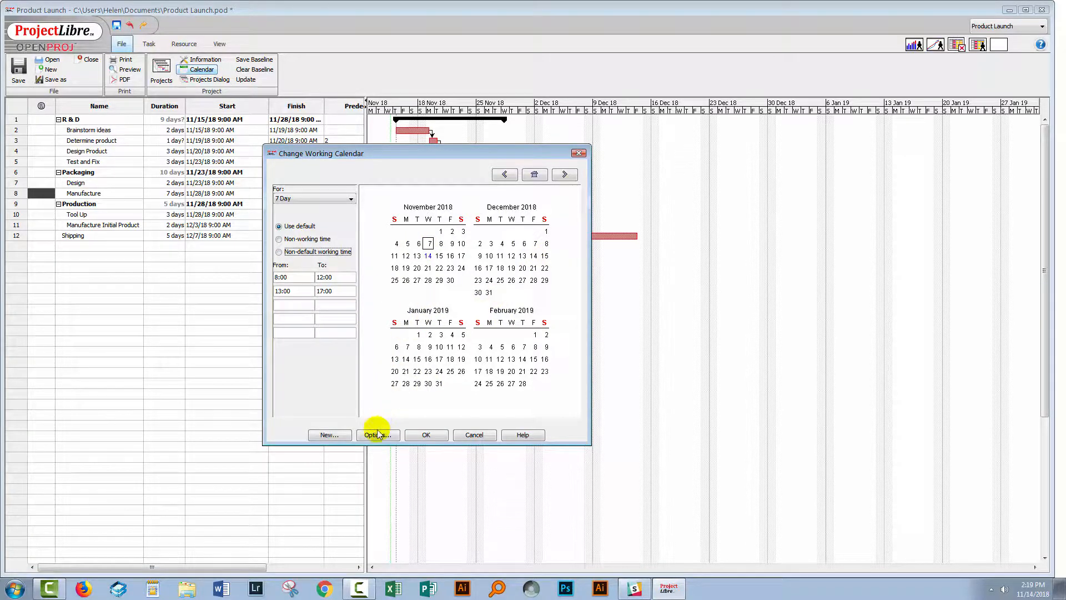
pyautogui.click(427, 435)
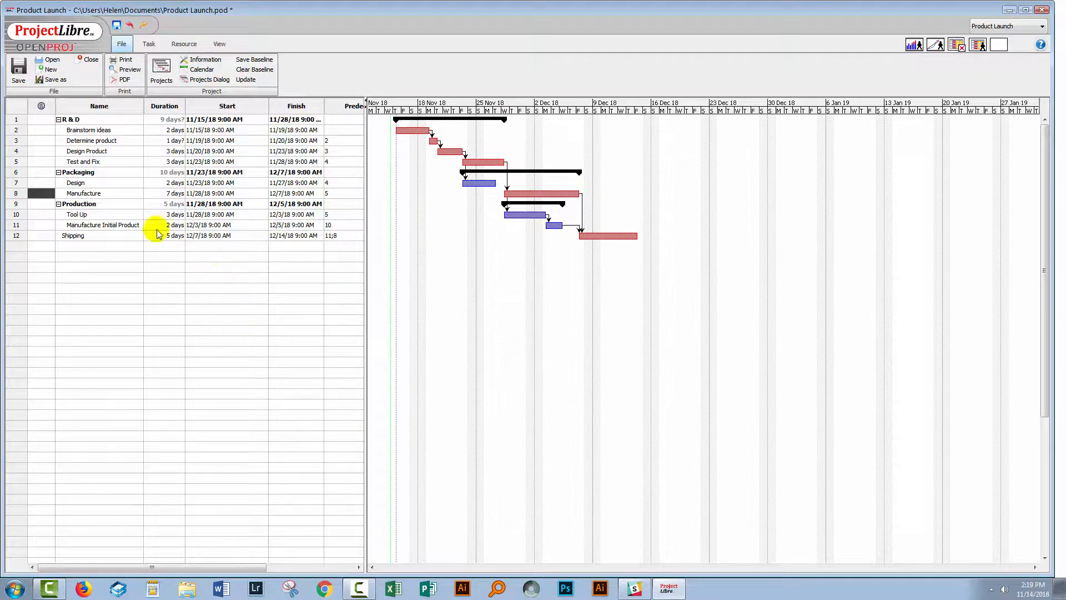
# Assign the 7 Day calendar as the task calendar of the Manufacture task under Packaging.
pyautogui.doubleClick(91, 195)
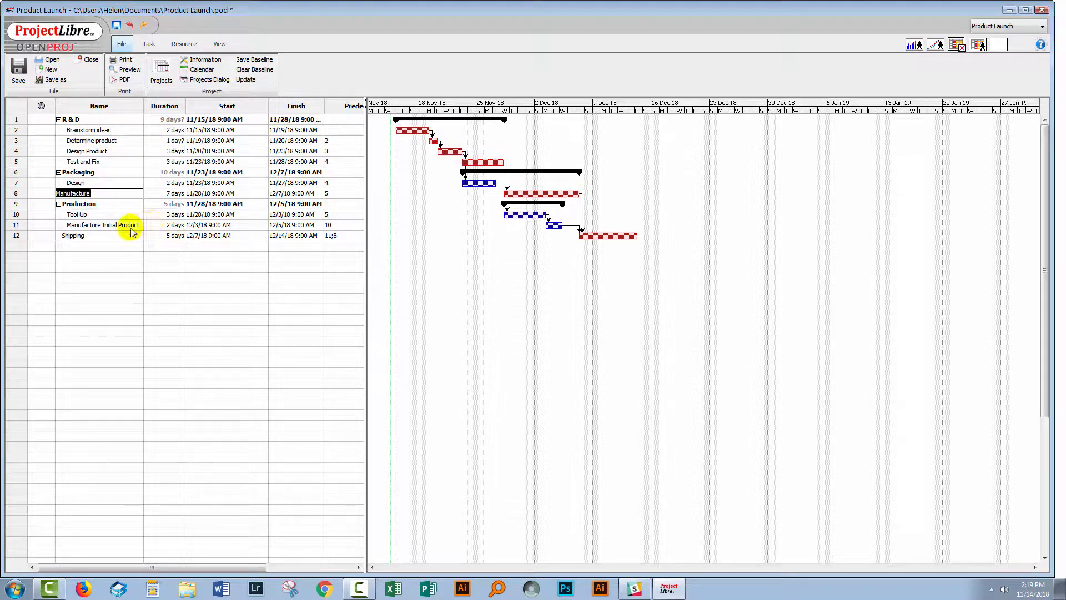
pyautogui.click(50, 236)
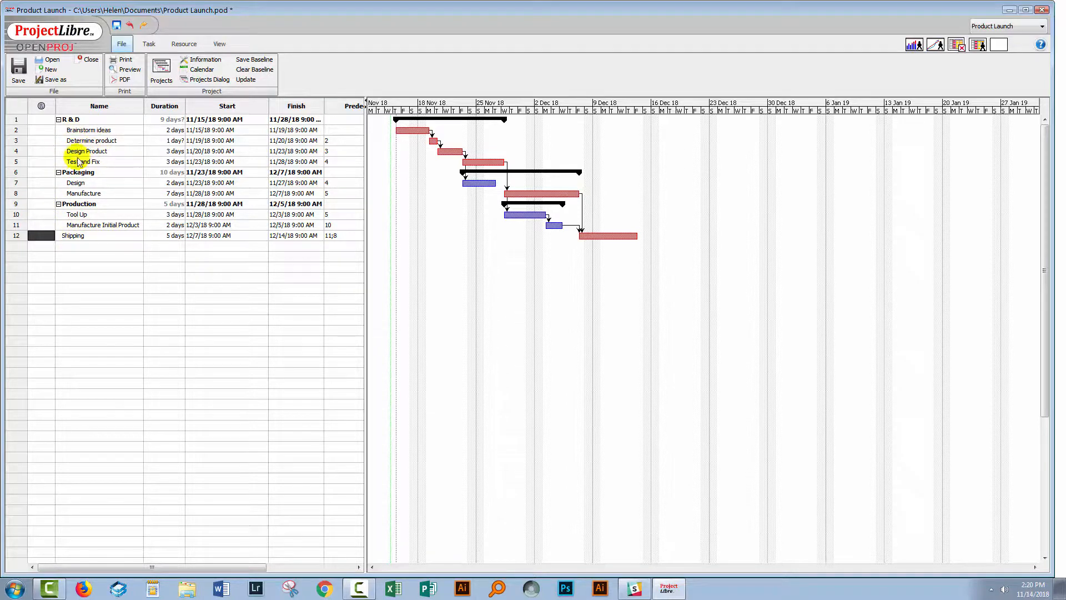
pyautogui.doubleClick(84, 195)
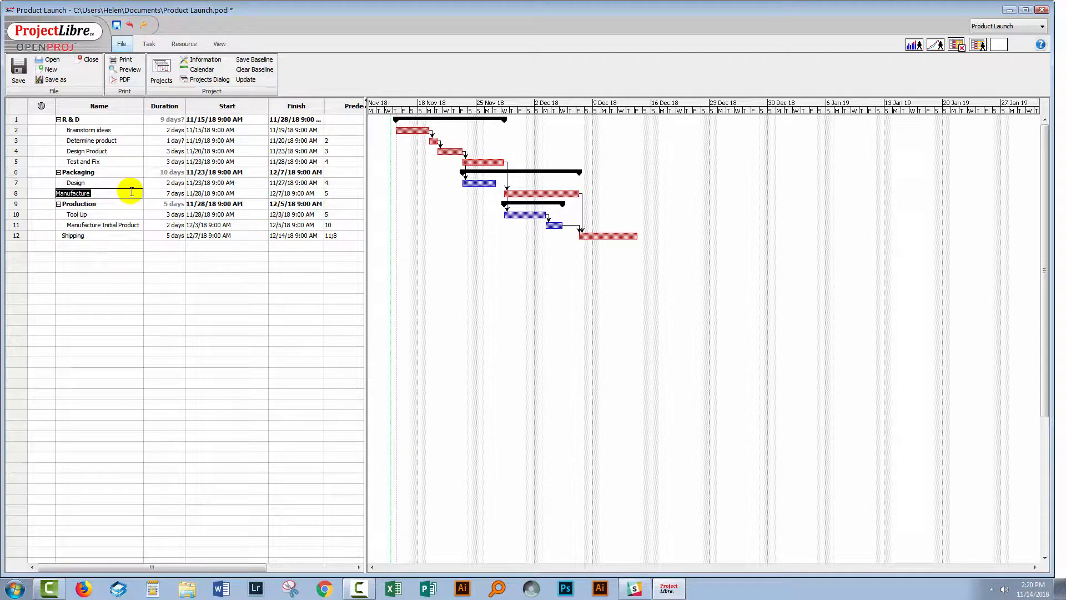
pyautogui.doubleClick(131, 193)
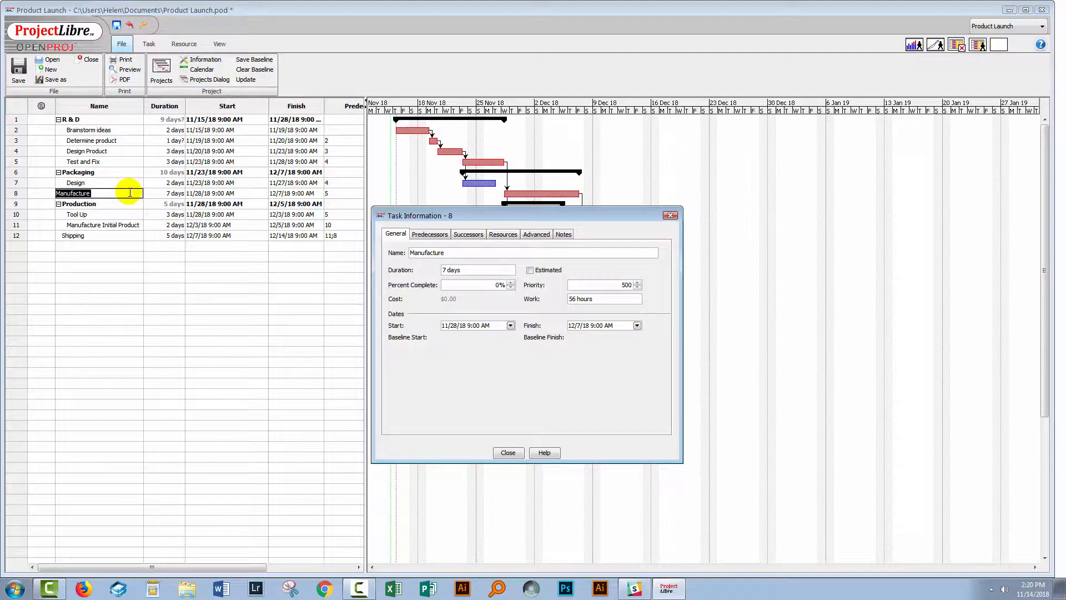
pyautogui.moveTo(466, 217); pyautogui.dragTo(230, 244)
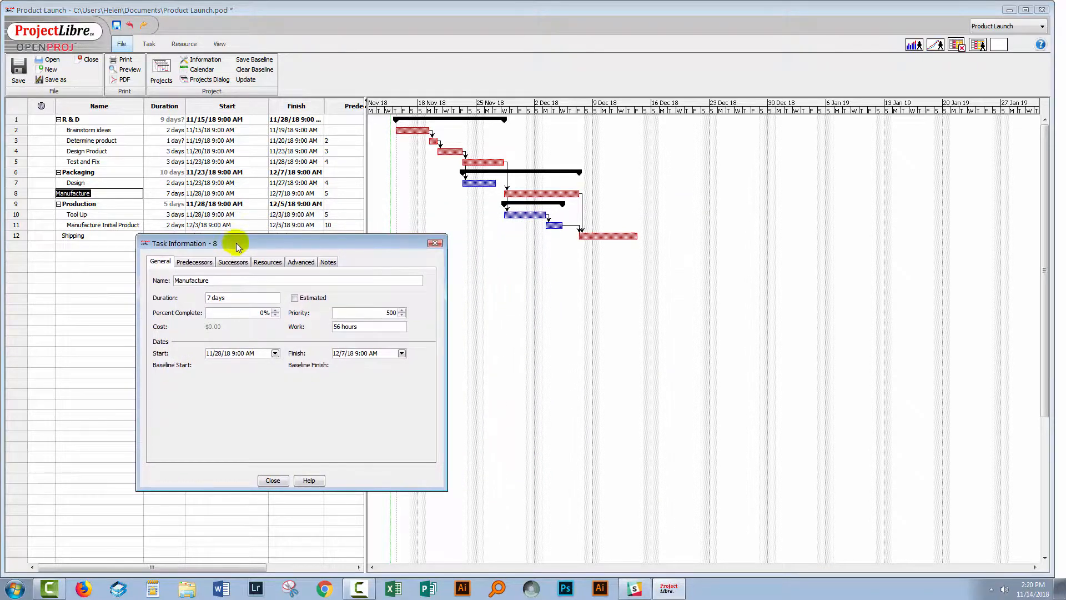
pyautogui.click(303, 262)
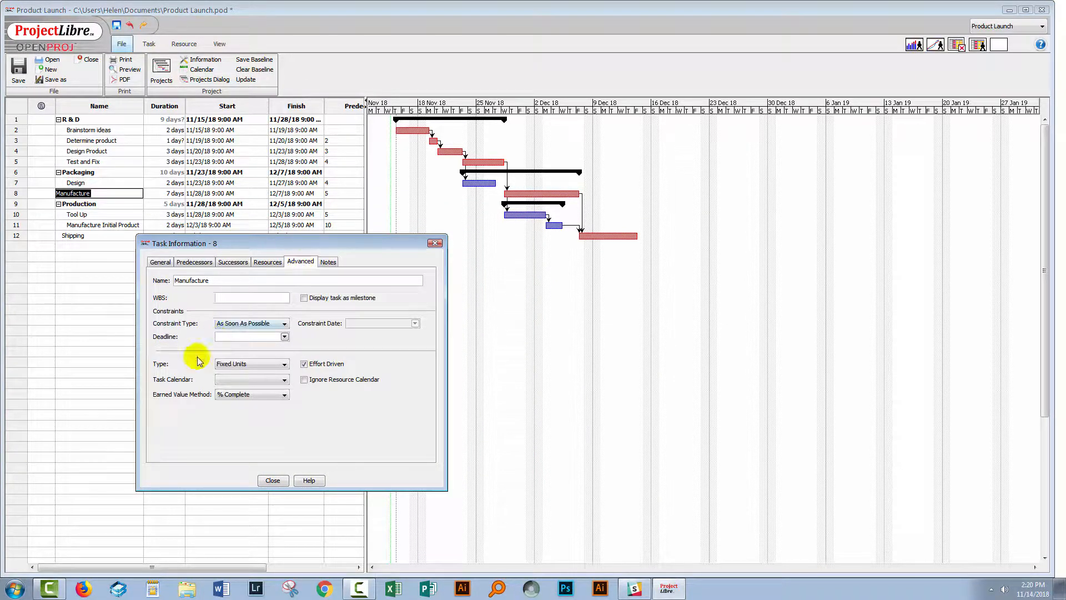
pyautogui.click(253, 381)
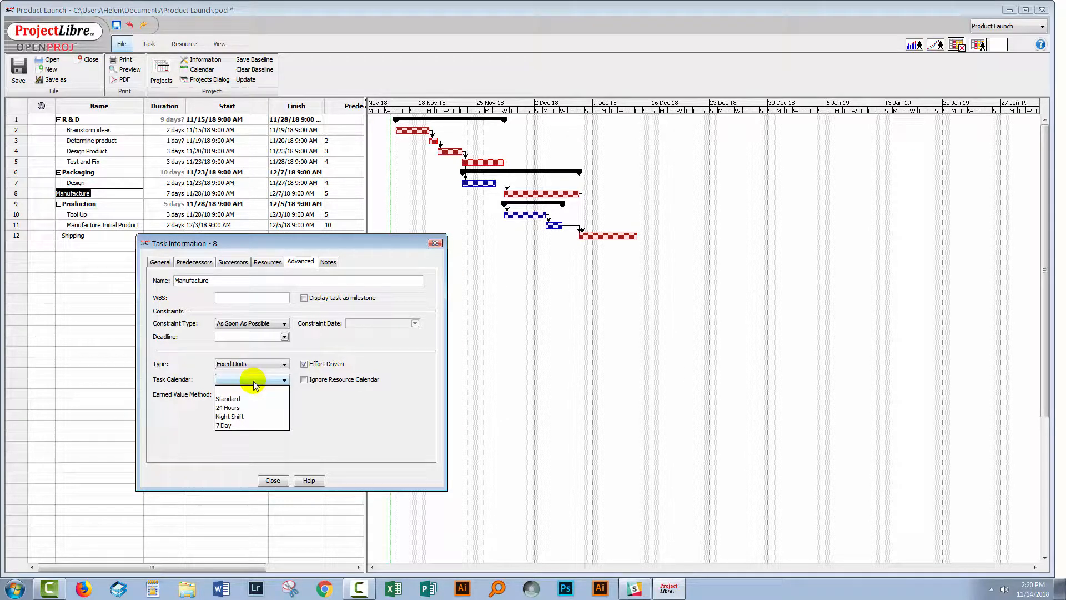
pyautogui.click(254, 425)
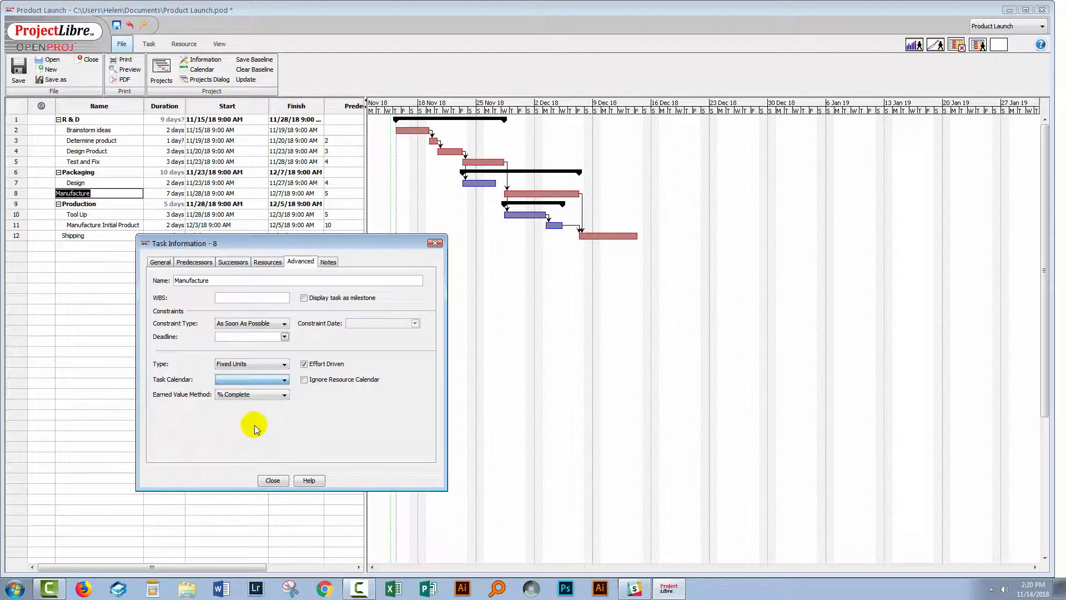
pyautogui.click(272, 480)
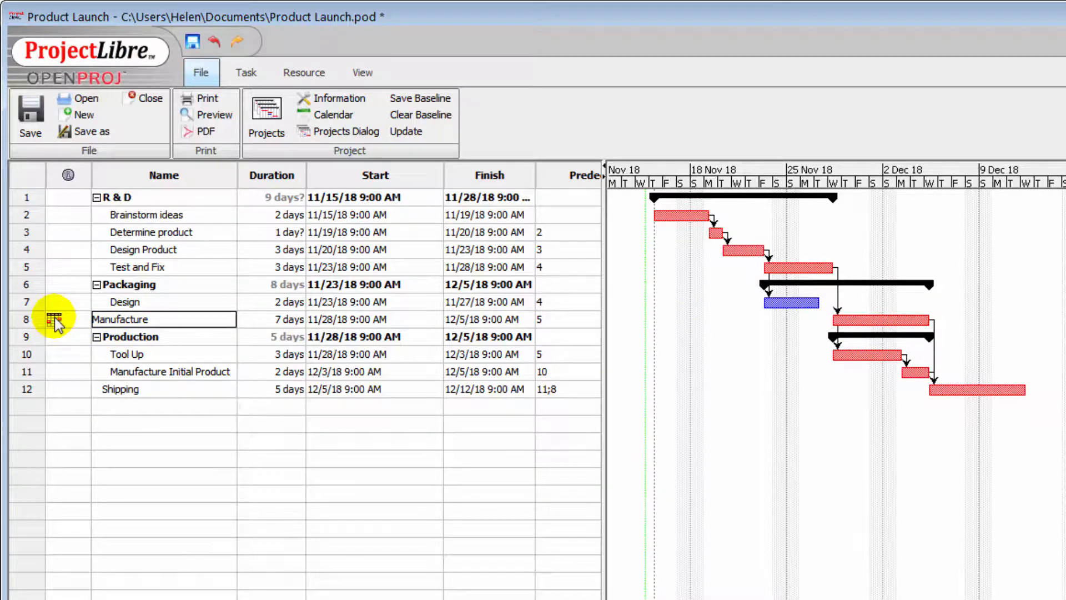
# Check the calendar indicator beside the Manufacture task.
pyautogui.moveTo(56, 323)
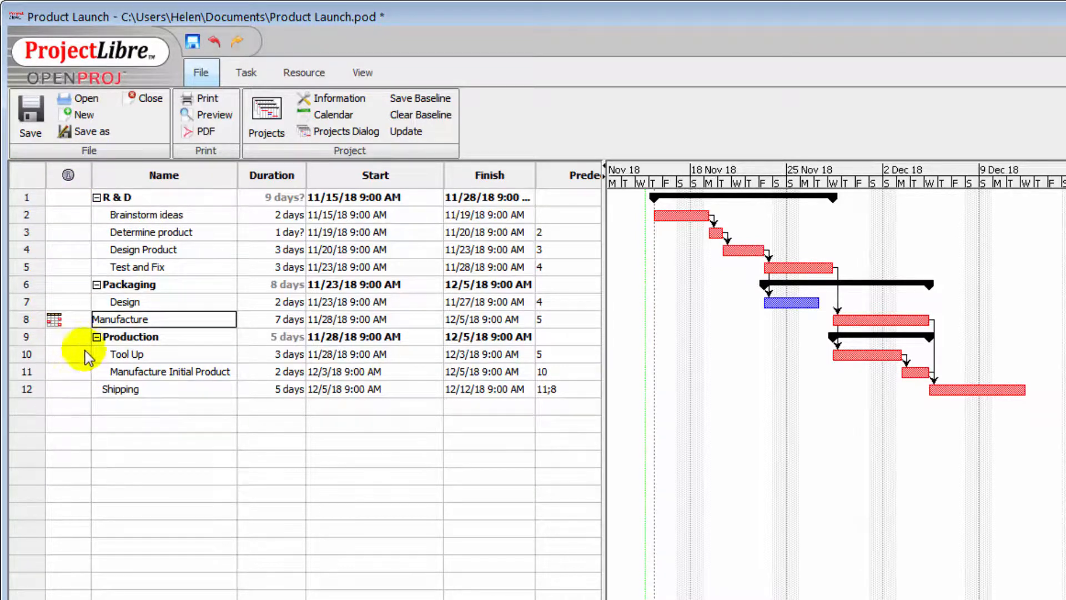
pyautogui.click(67, 343)
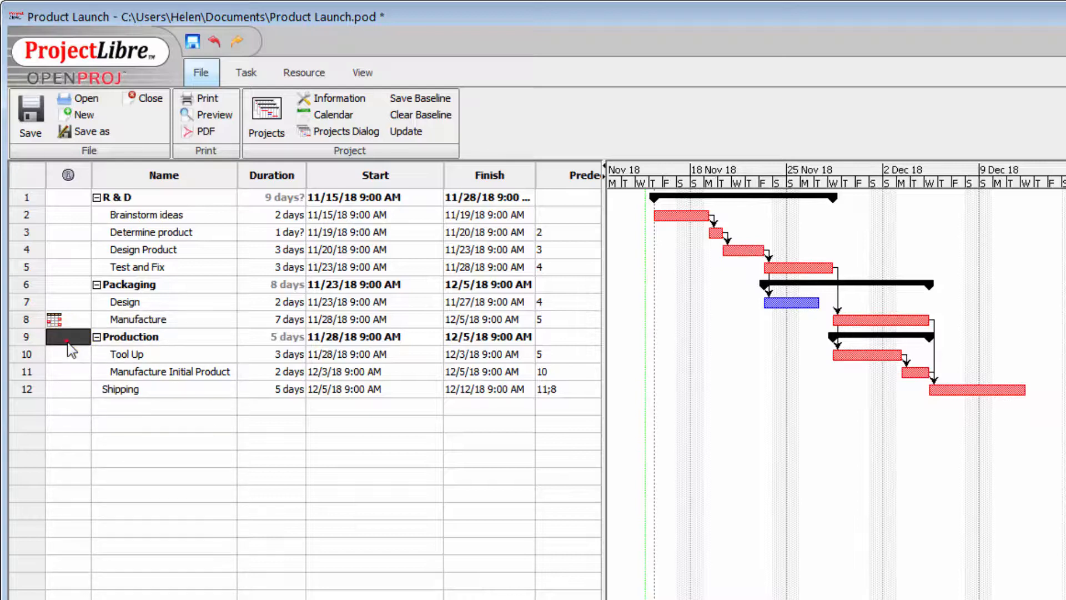
pyautogui.click(79, 321)
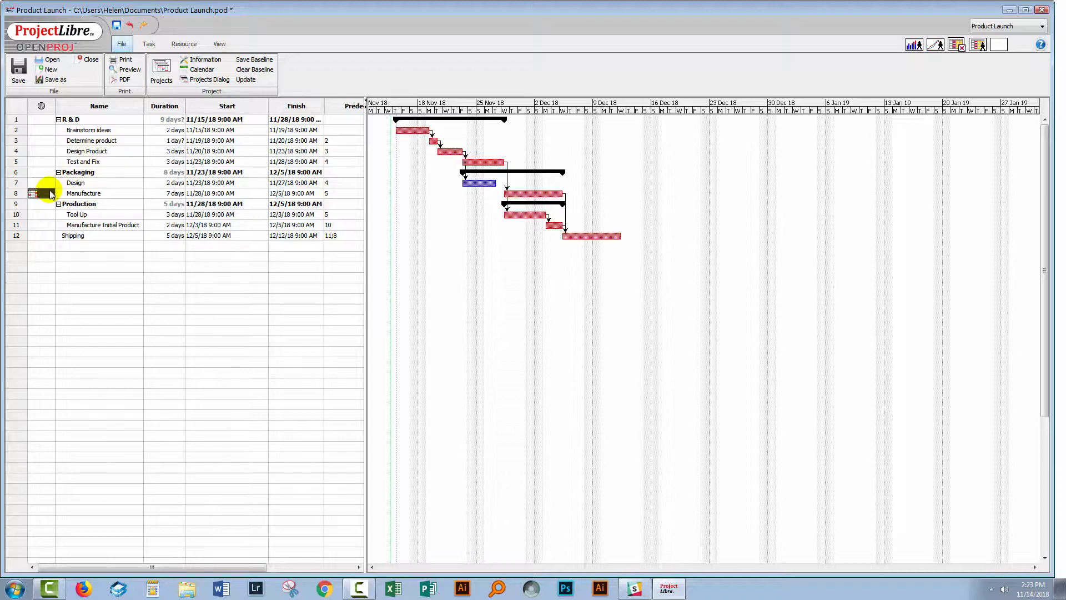
pyautogui.moveTo(50, 193)
# Create another base calendar named test in the working calendar settings.
pyautogui.click(196, 70)
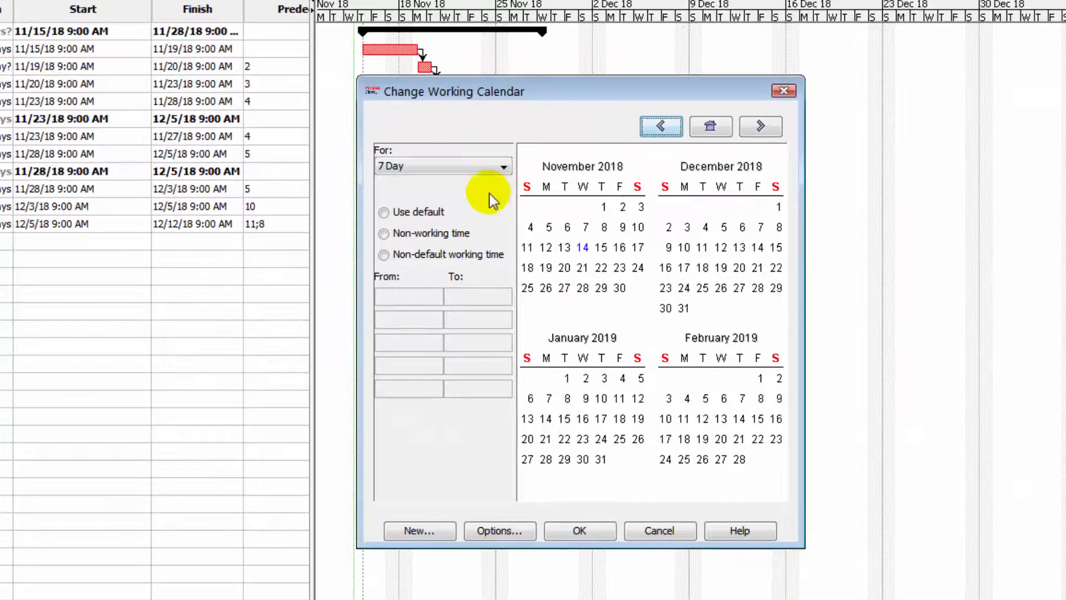
pyautogui.click(403, 534)
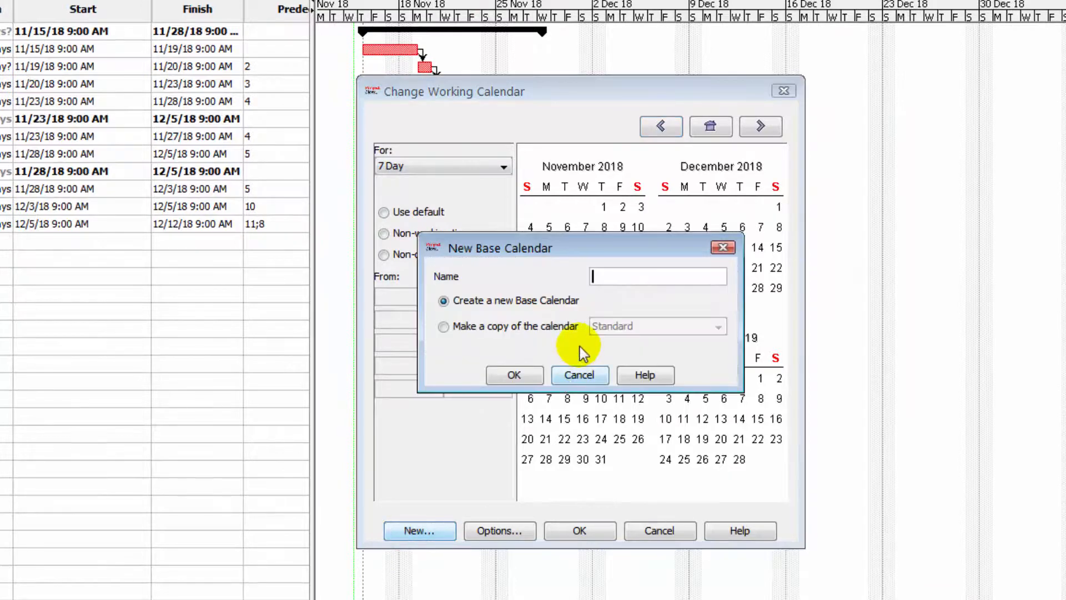
pyautogui.write('test')
pyautogui.click(515, 376)
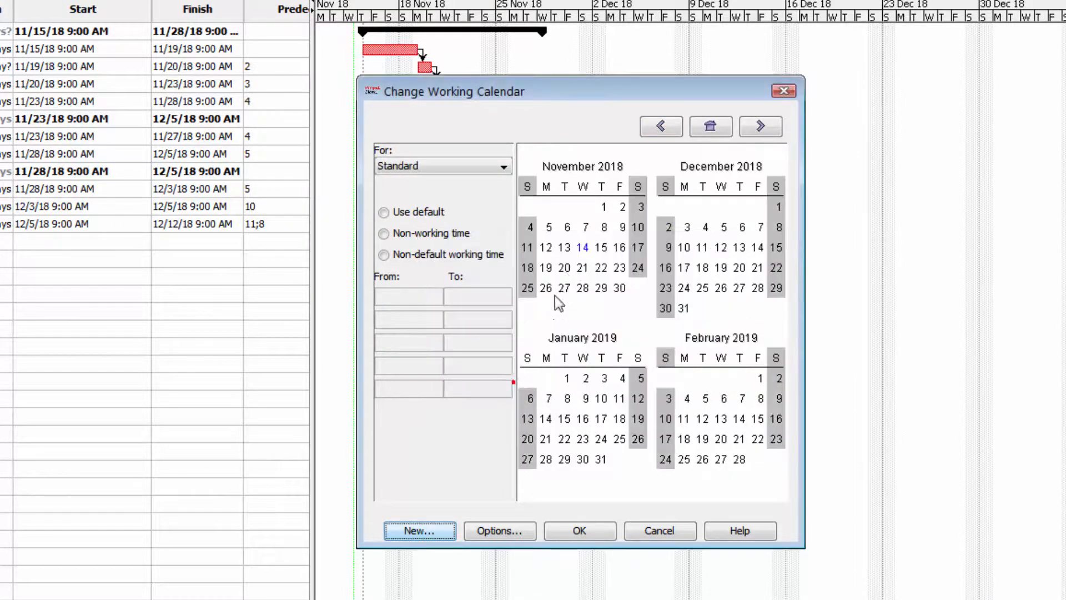
# Set all Sundays and Saturdays in the displayed calendar to non-default working time, 8:00 to 12:00 and 13:00 to 17:00.
pyautogui.click(527, 183)
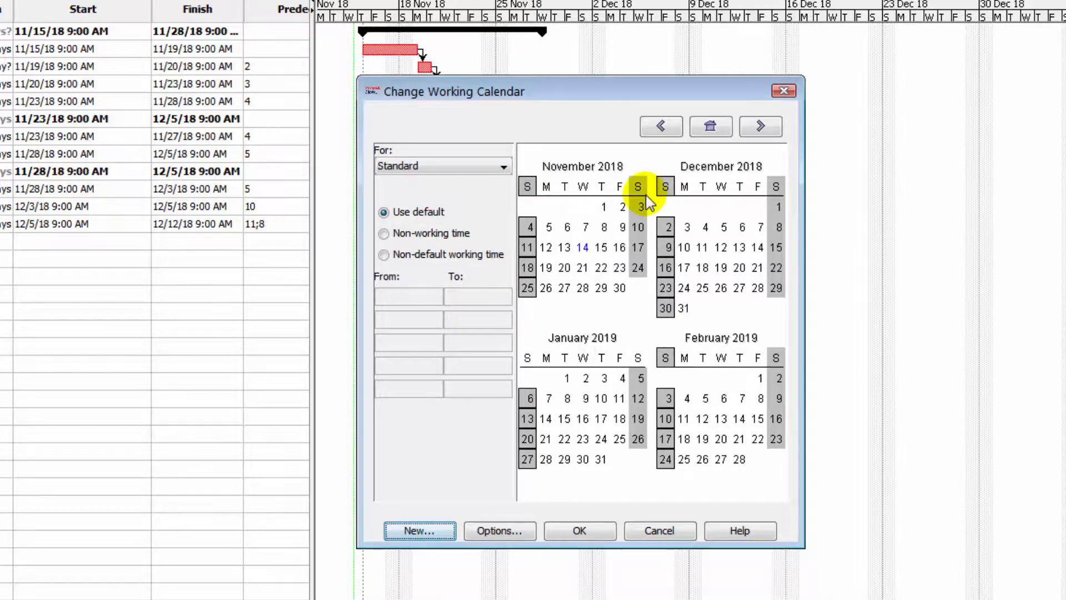
pyautogui.keyDown('ctrl'); pyautogui.click(642, 191); pyautogui.keyUp('ctrl')
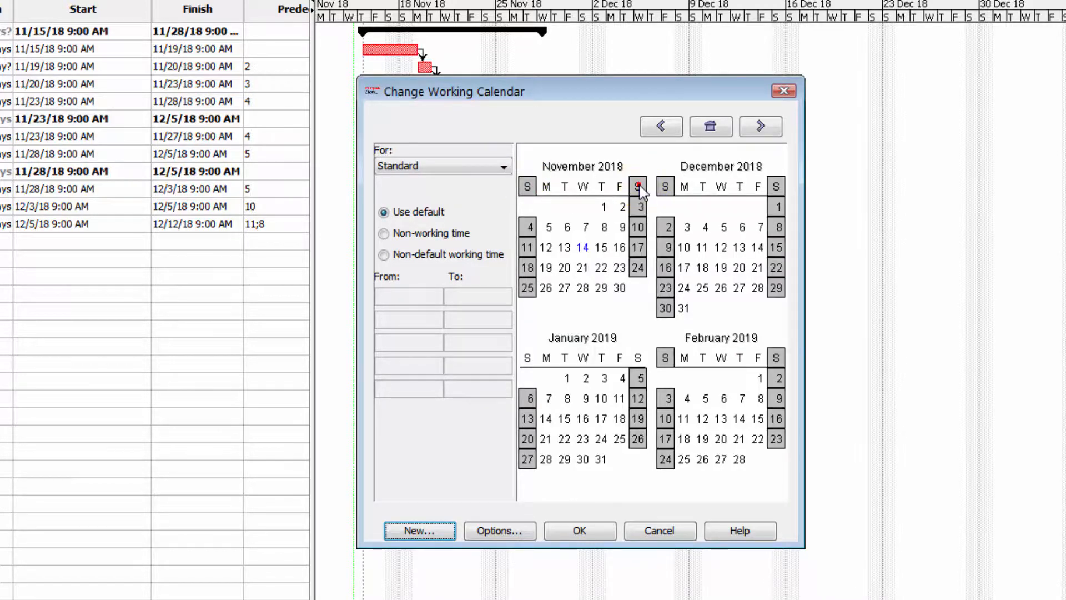
pyautogui.click(385, 255)
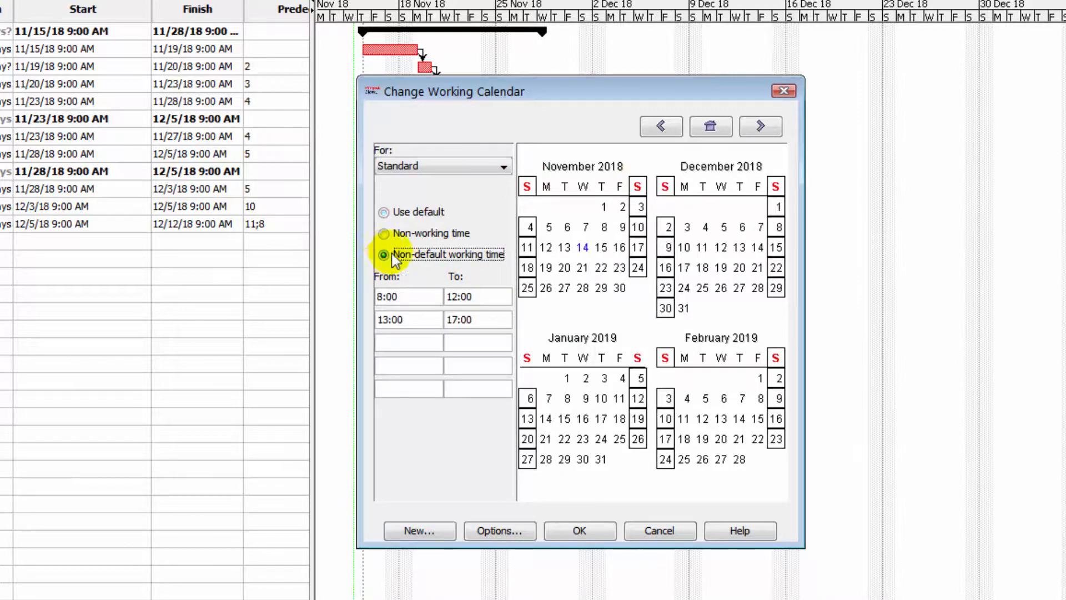
# Set all Mondays and Tuesdays in the displayed calendar to non-working time.
pyautogui.click(547, 186)
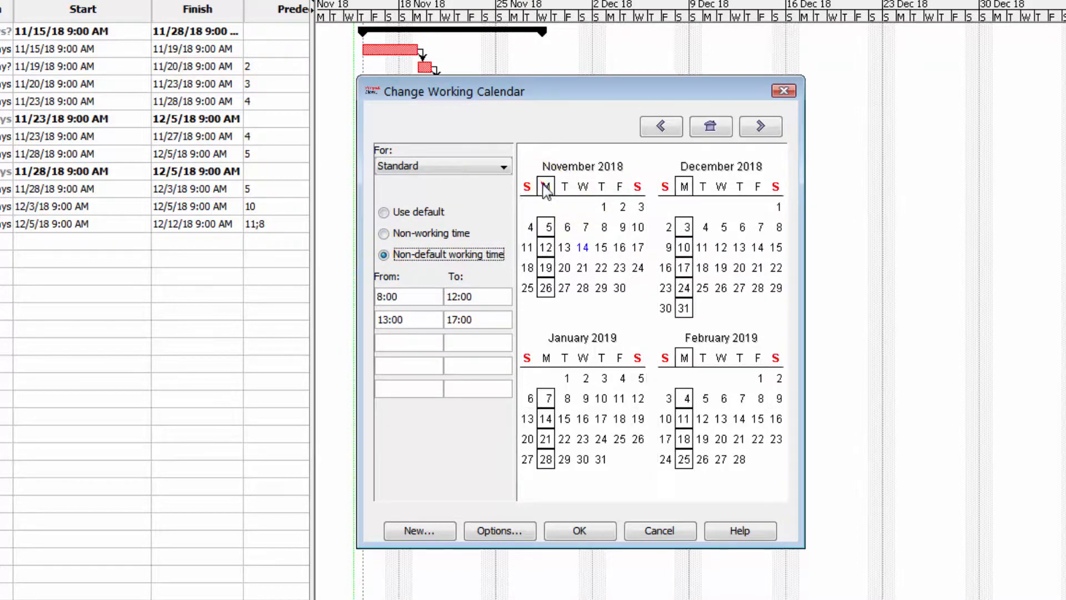
pyautogui.keyDown('ctrl'); pyautogui.click(565, 186); pyautogui.keyUp('ctrl')
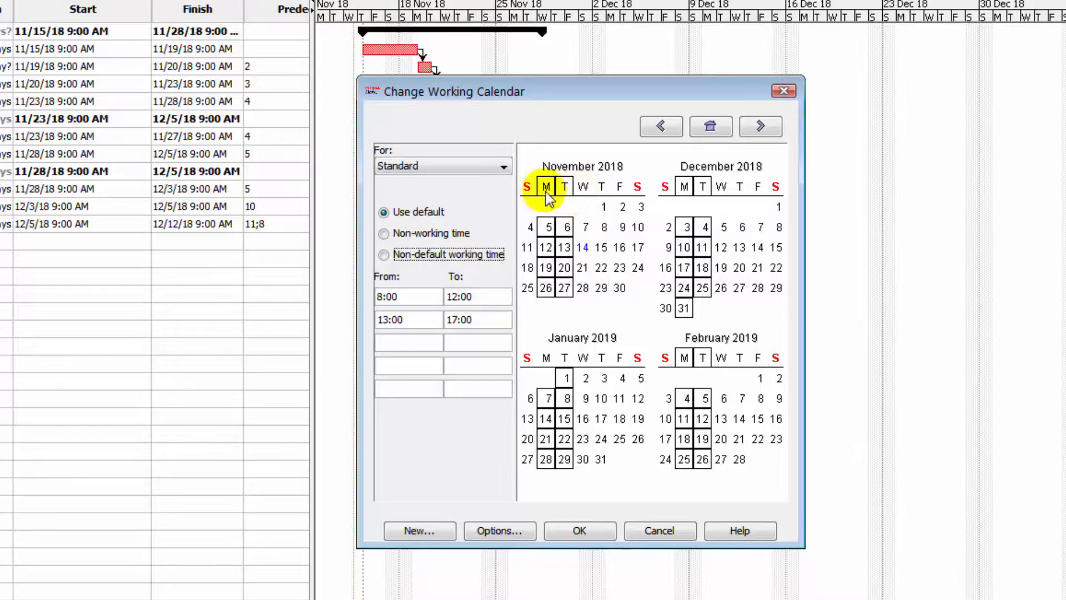
pyautogui.click(383, 234)
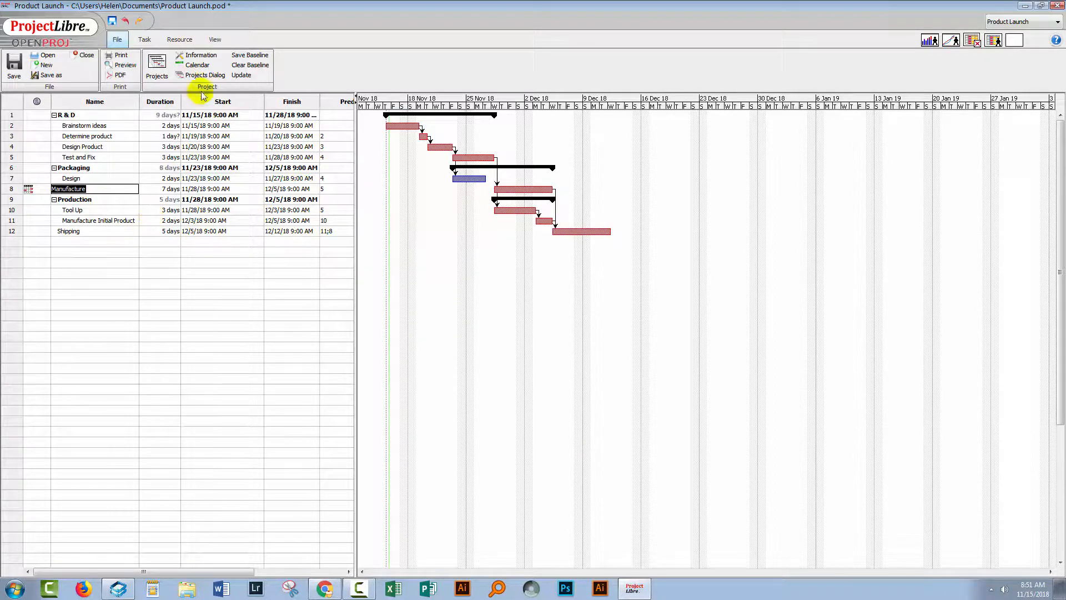
# Open the project information and show the available base calendars for the whole project.
pyautogui.click(196, 55)
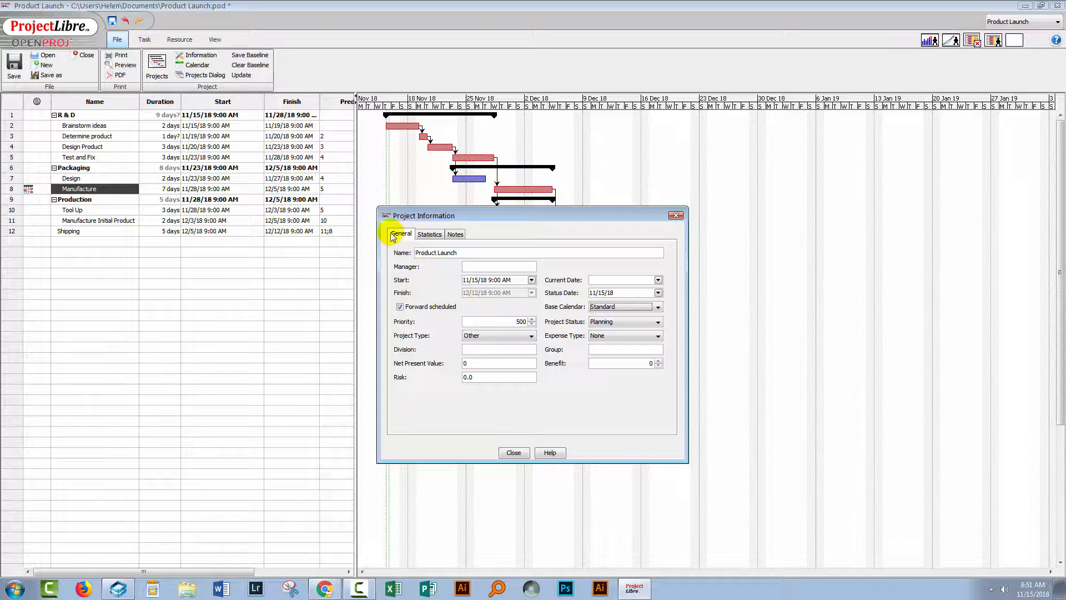
pyautogui.click(657, 308)
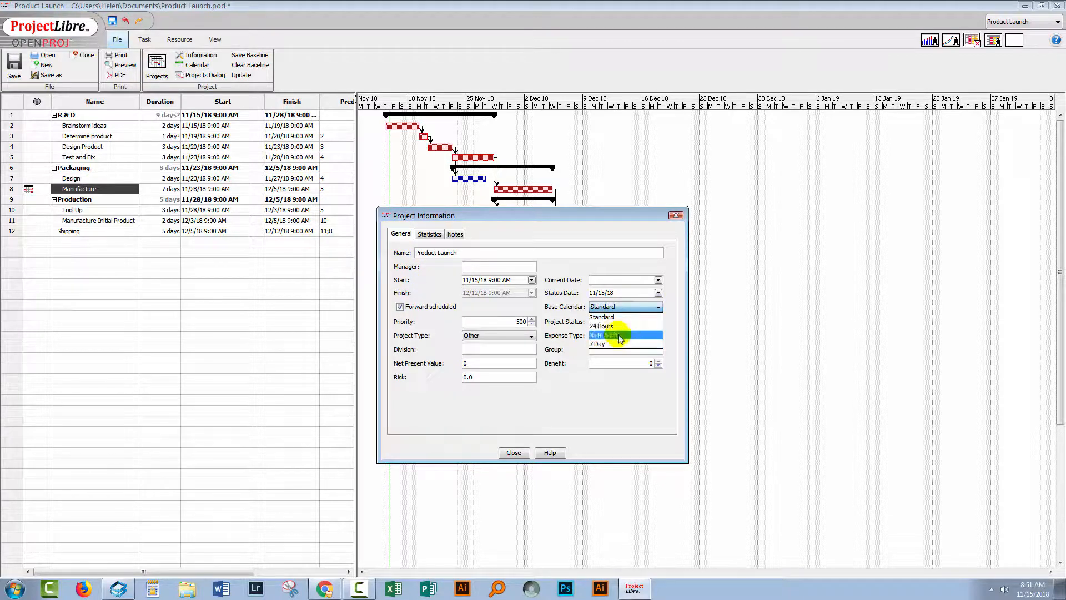